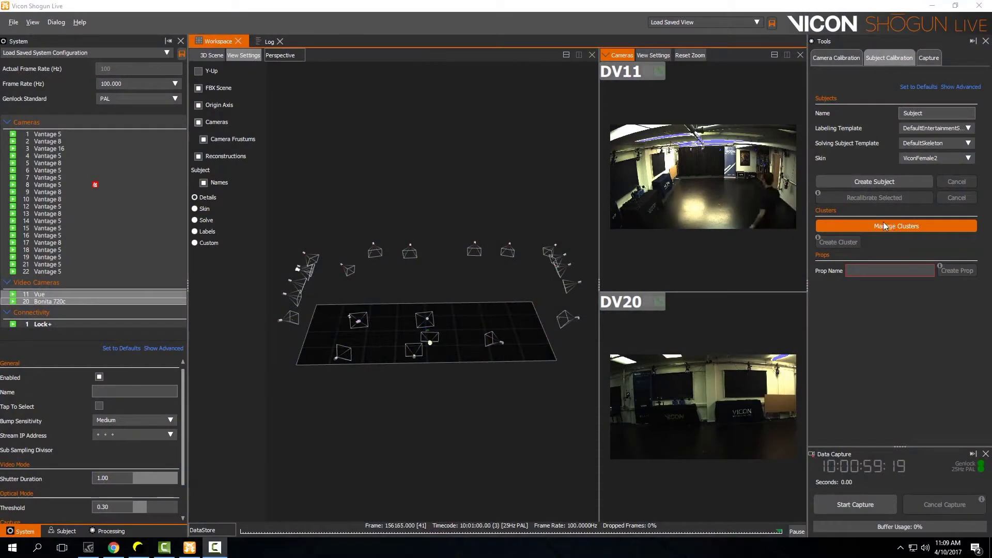
- Frame the marker groups on the capture floor and close the camera view so the 3D scene fills the workspace
right_drag(448, 368, 457, 77)
click(430, 297)
drag(429, 296, 487, 413)
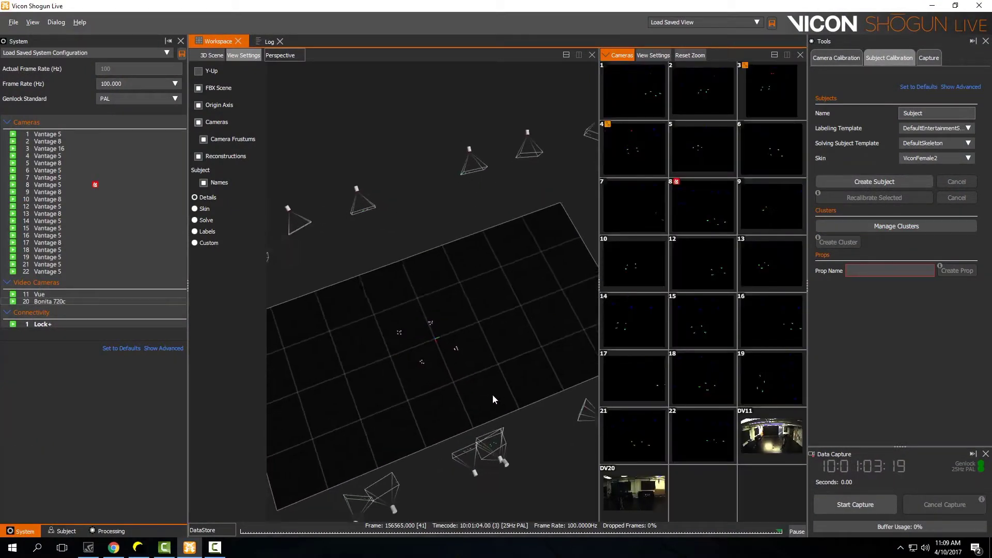
right_drag(487, 414, 491, 78)
middle_drag(482, 289, 483, 146)
right_drag(486, 282, 485, 199)
middle_drag(485, 199, 478, 182)
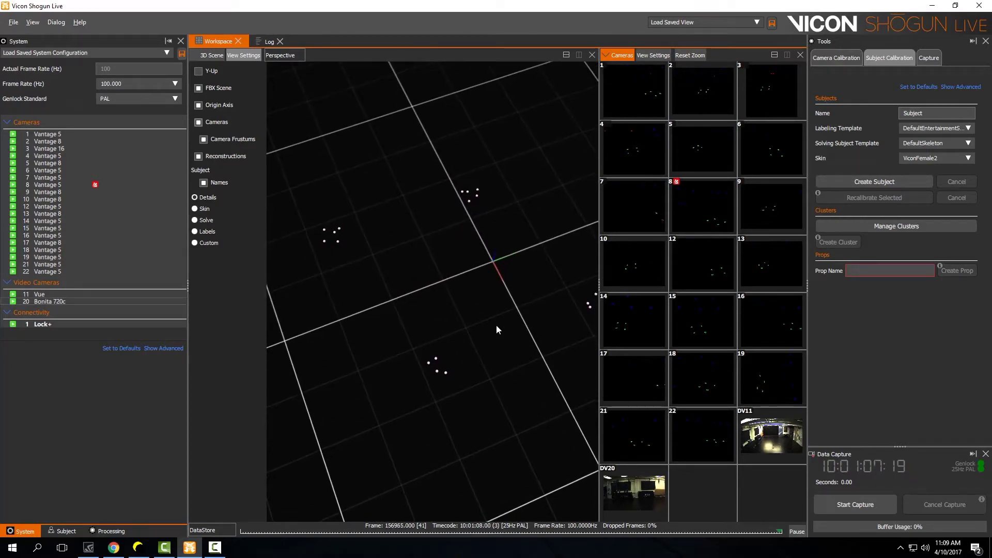
drag(496, 325, 495, 305)
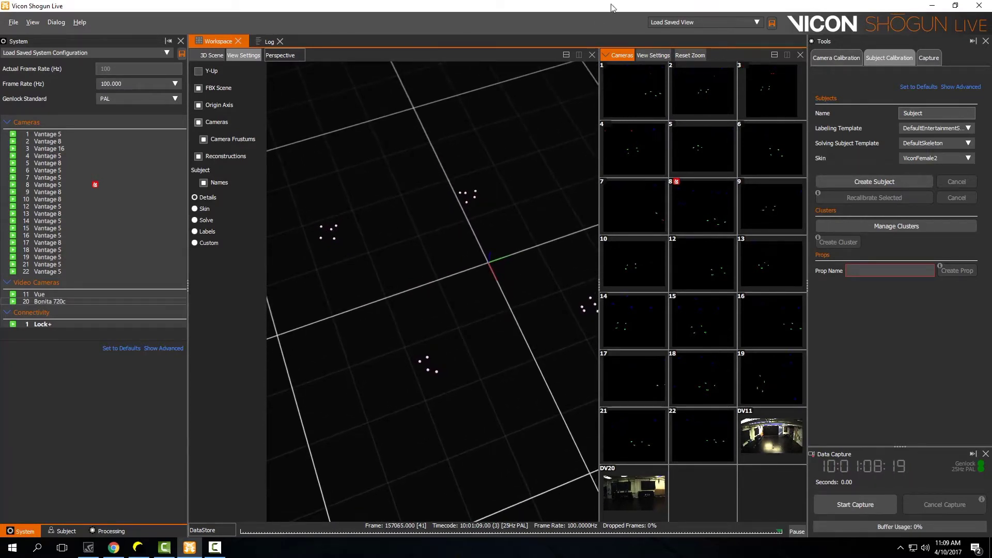
click(801, 55)
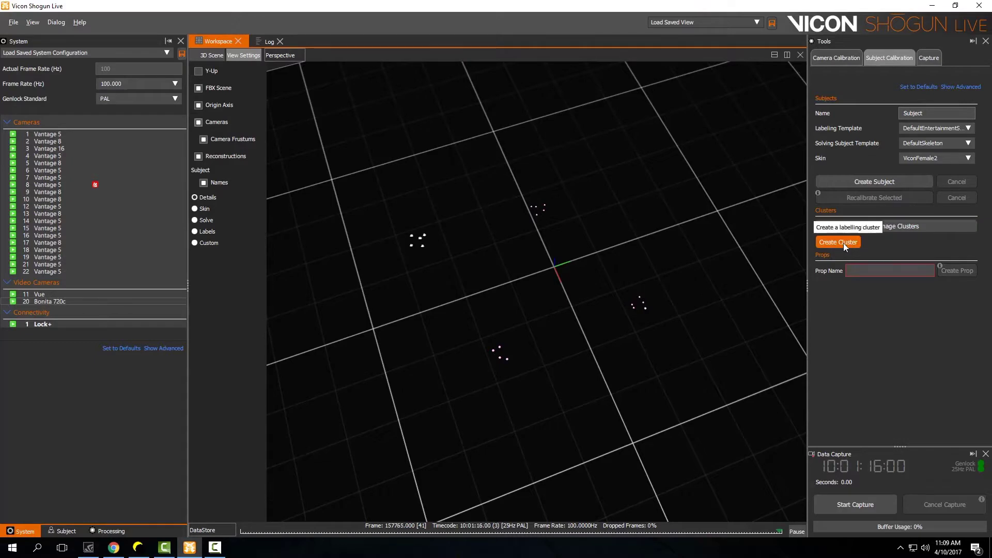
- Check the stored clusters in the cluster manager and create a labelling cluster from the selected marker group
drag(718, 231, 715, 231)
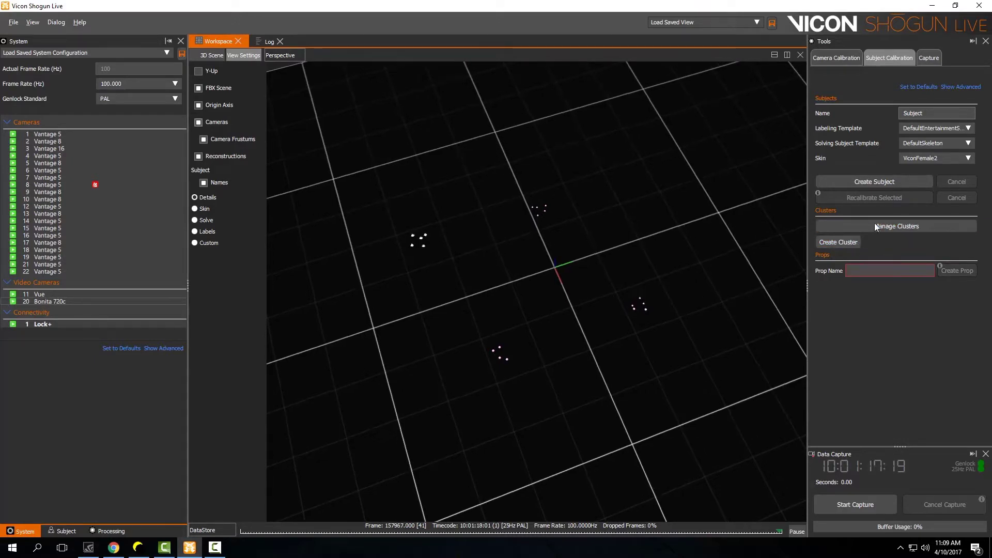
click(883, 225)
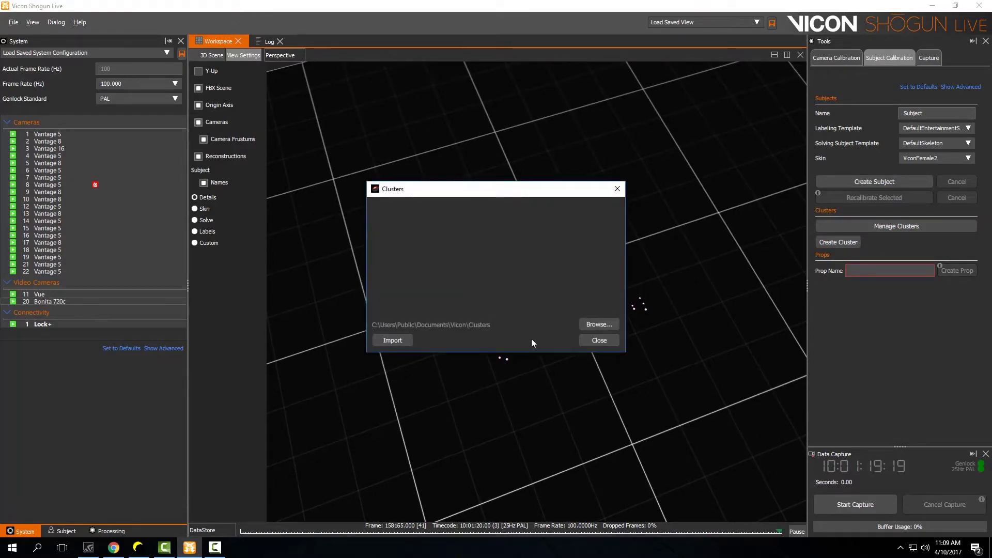
click(608, 339)
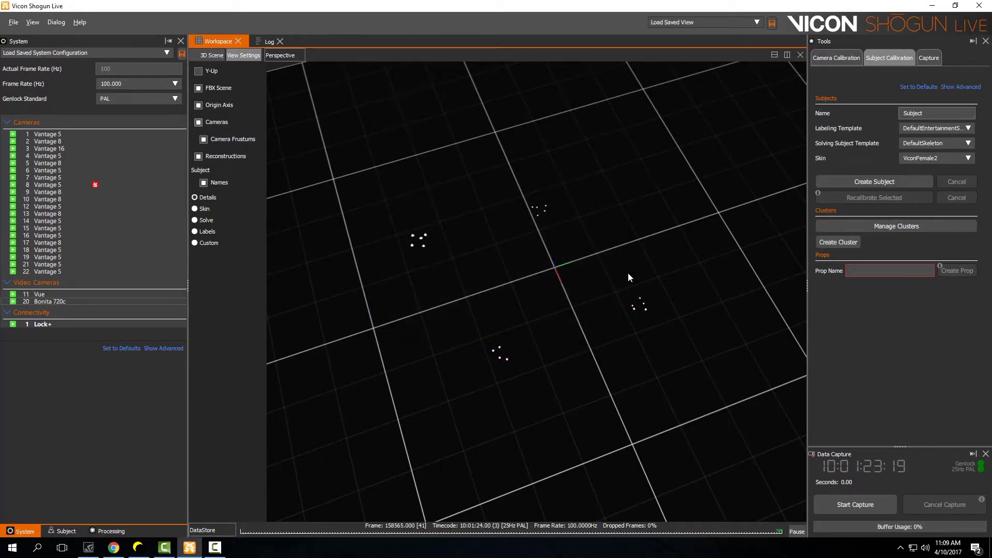
click(838, 242)
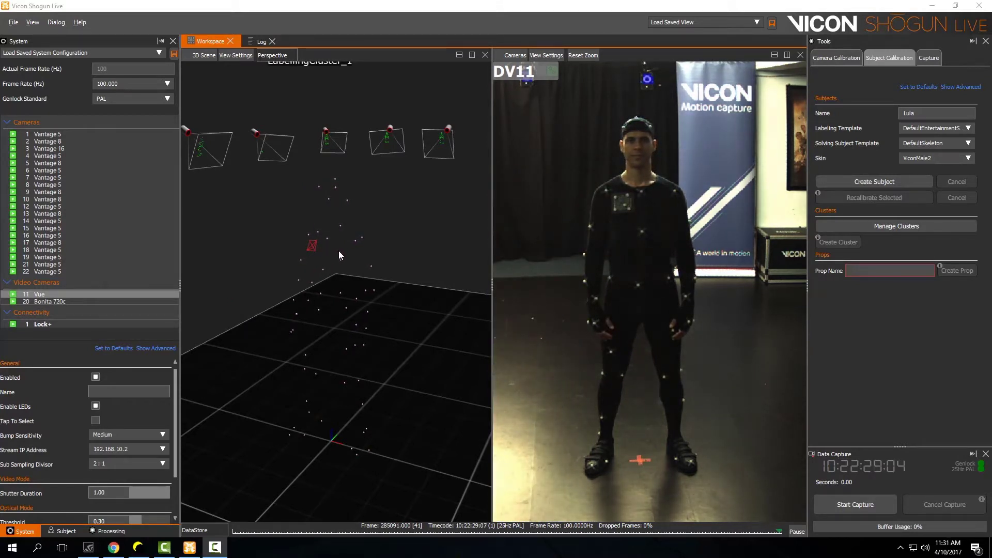
- Choose DefaultSkeleton as the solving subject template and start creating the subject with the ViconMale2 skin
drag(327, 331, 402, 343)
right_drag(402, 343, 385, 226)
middle_drag(385, 226, 377, 281)
drag(377, 281, 535, 346)
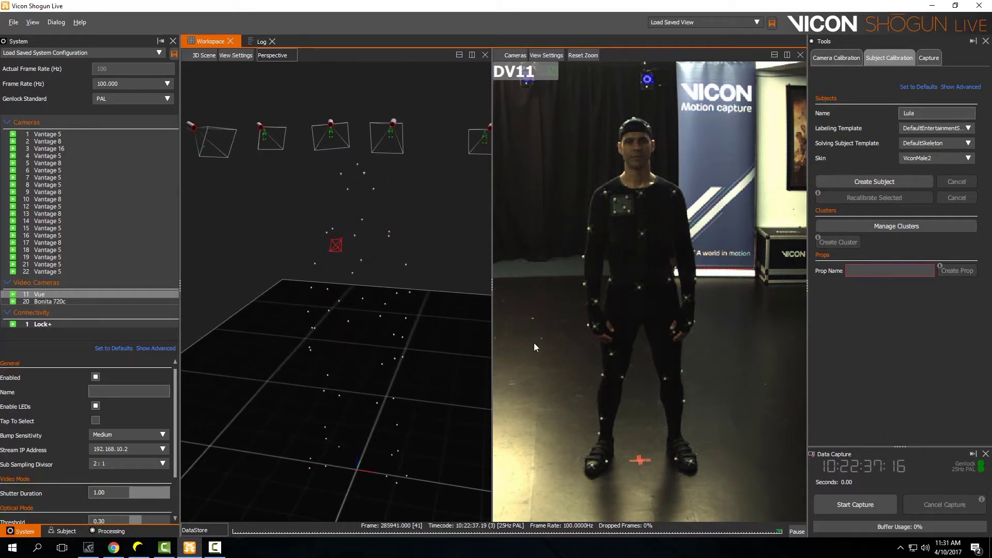
click(935, 129)
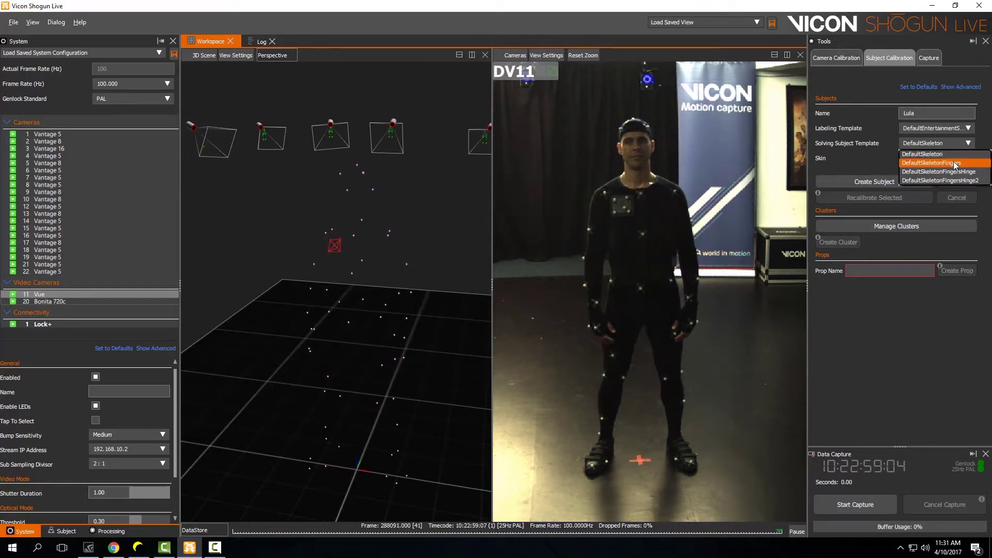
click(946, 154)
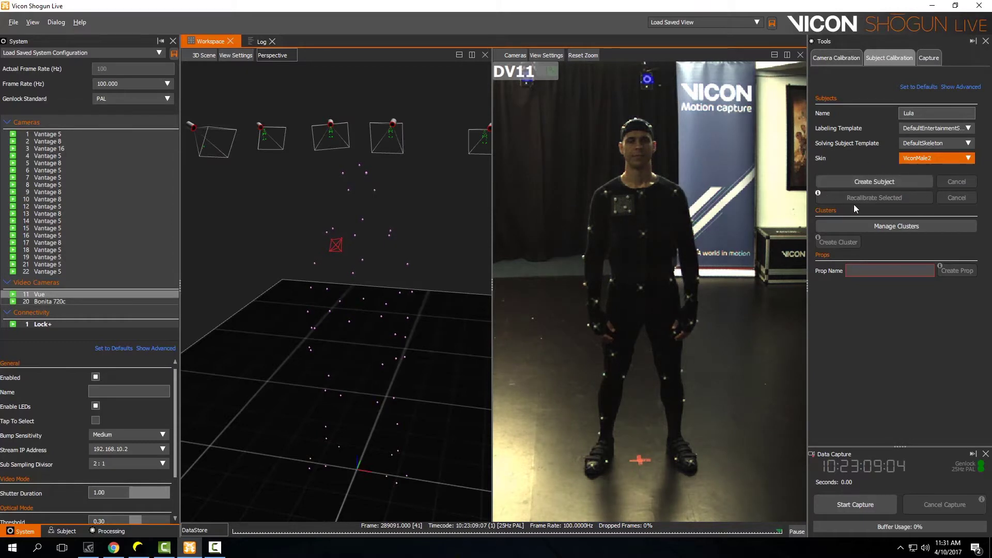
click(876, 181)
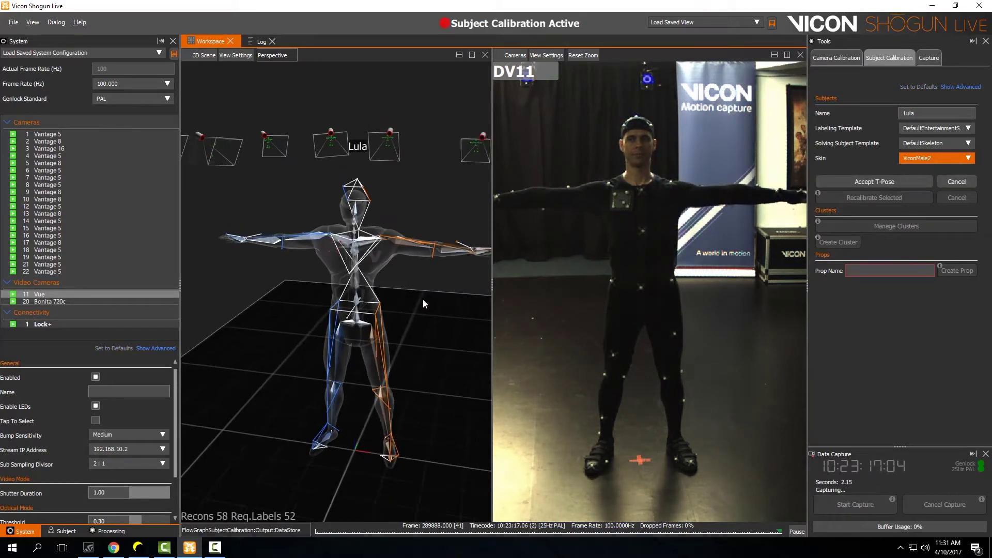
- Check the skeleton fit from the front, accept the subject's T-pose and stop the calibration
drag(447, 284, 435, 284)
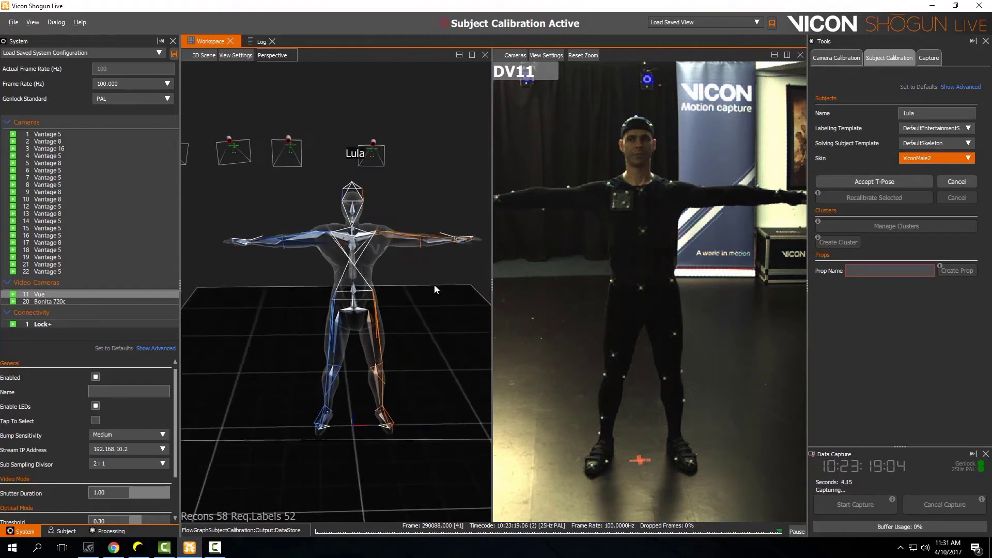
right_drag(435, 285, 419, 296)
middle_drag(419, 297, 402, 294)
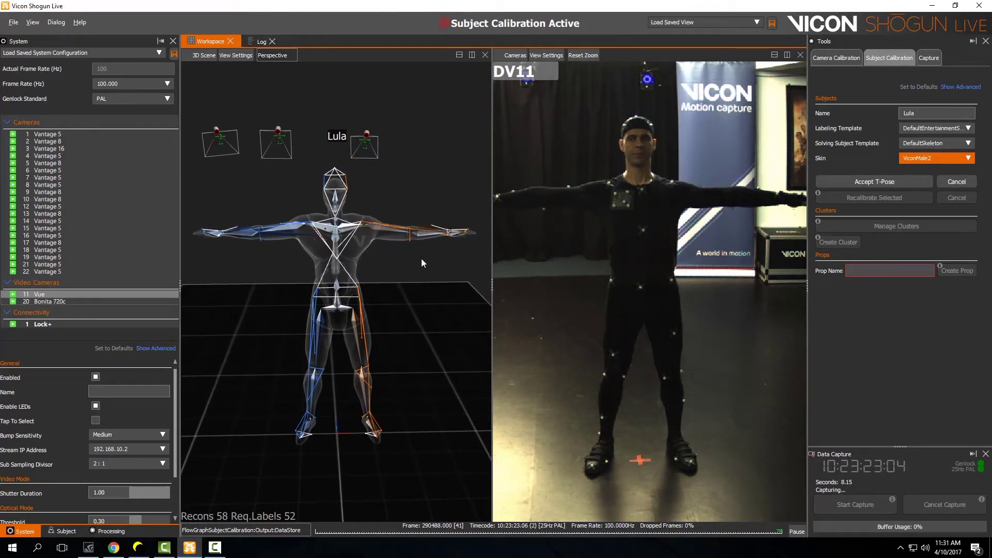
drag(447, 268, 460, 310)
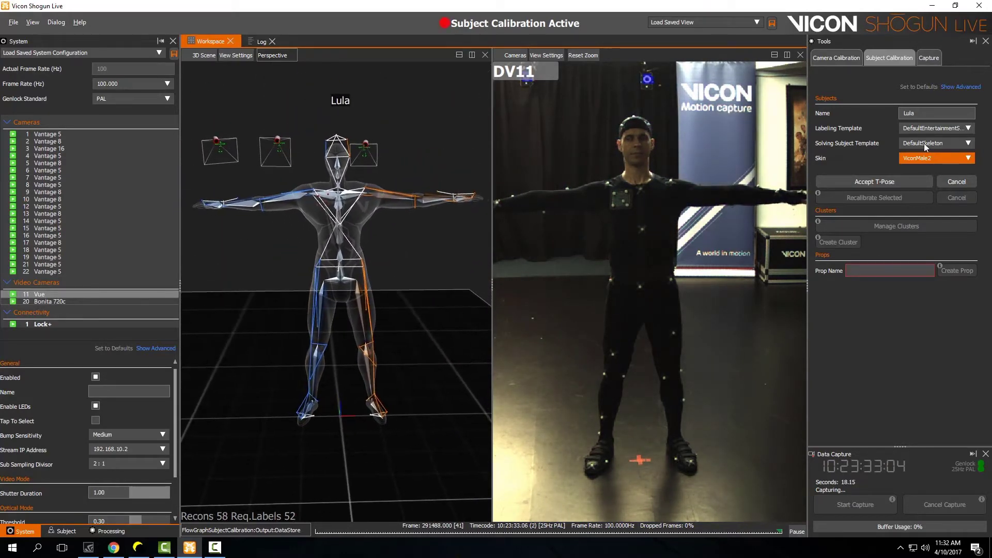
click(877, 181)
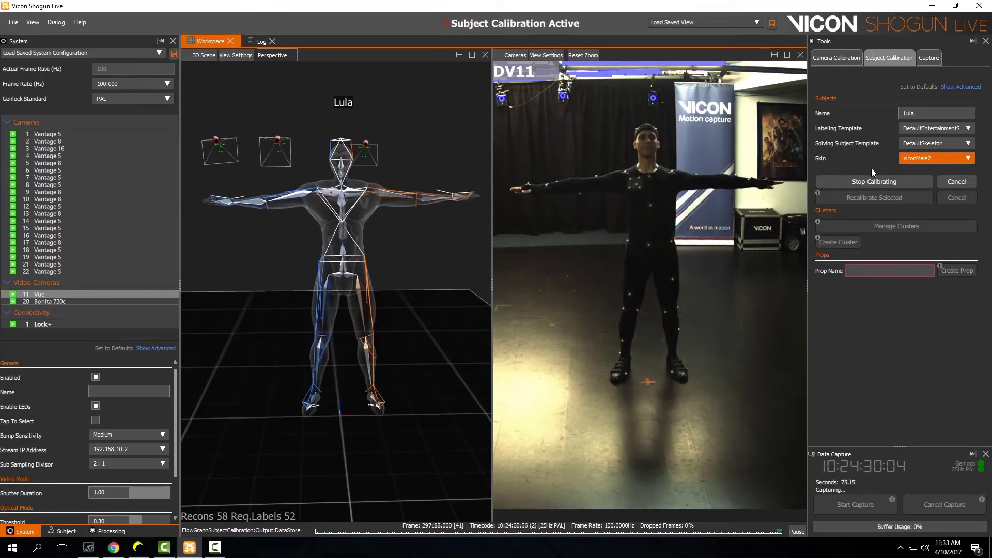
click(873, 183)
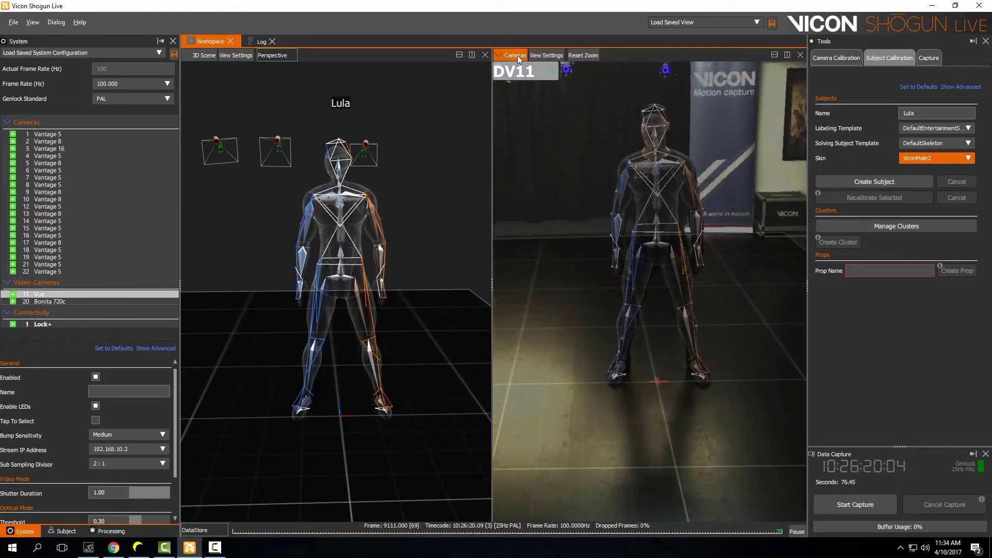
- Display the subject as Skin in both the DV11 camera view and the 3D perspective view
click(550, 54)
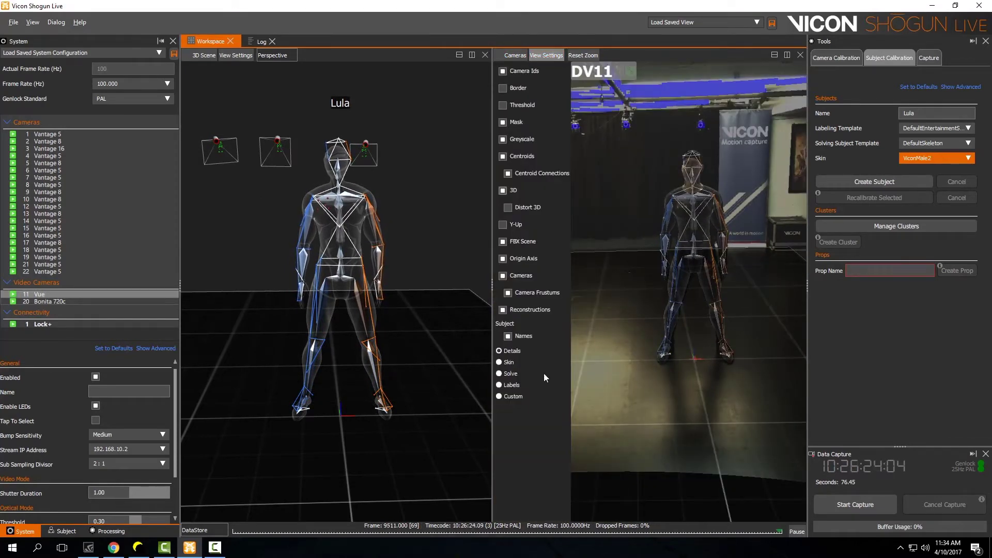
click(499, 363)
scroll(732, 254, up, 5)
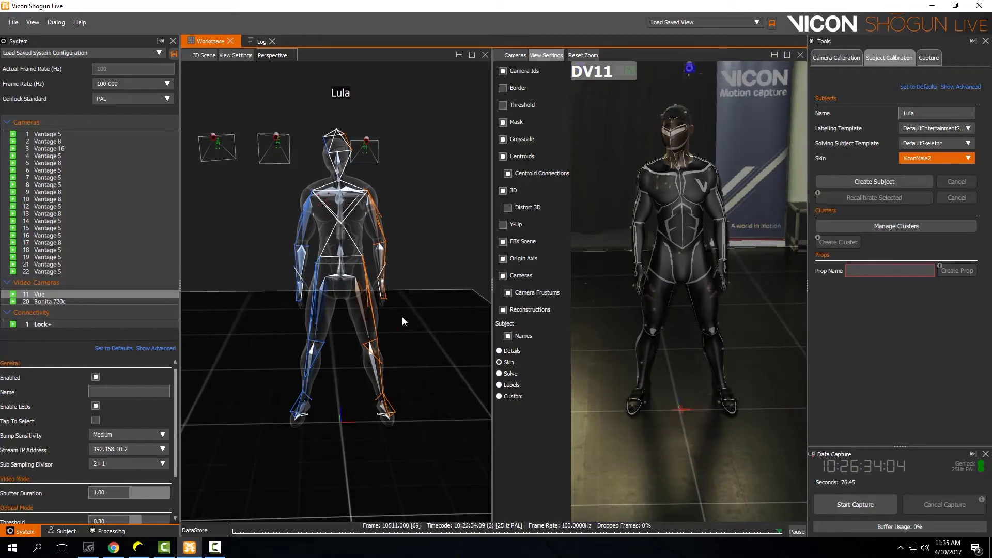
click(235, 55)
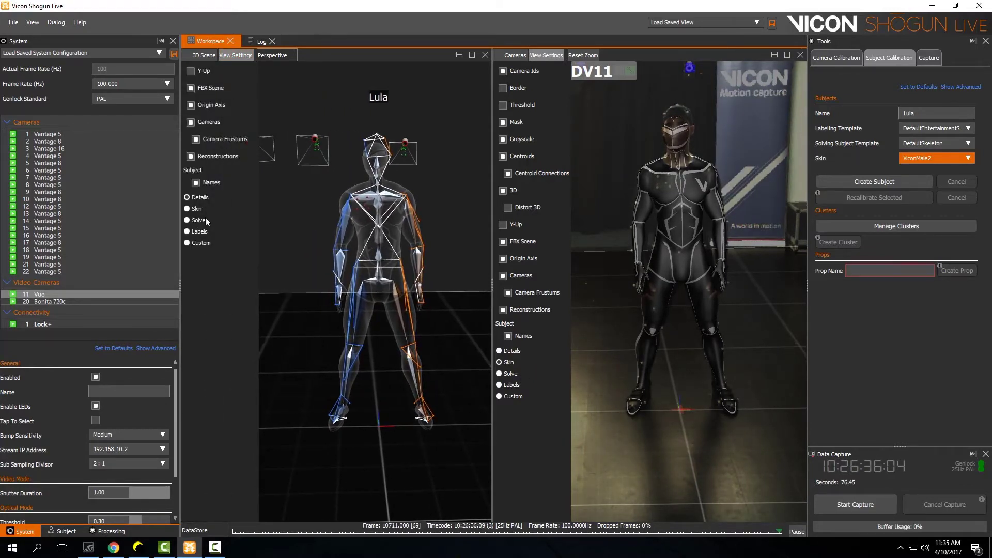
click(187, 209)
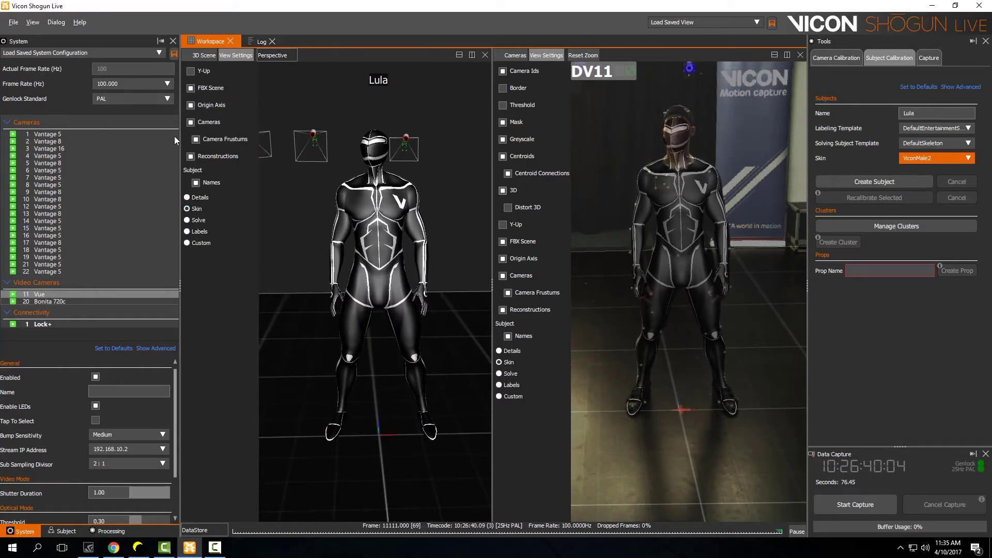
- Set the highlight color of the calibrated subject's skin to orange
click(65, 531)
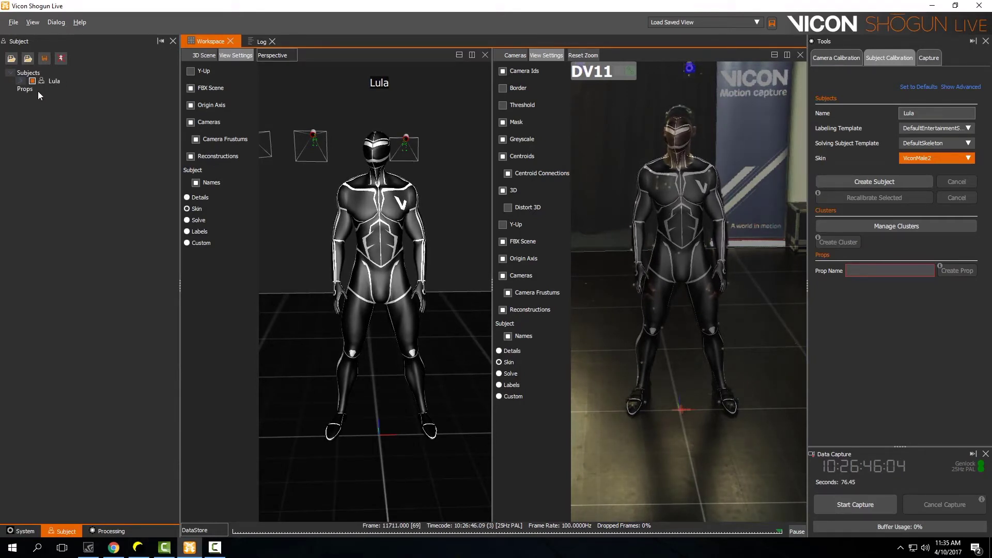
right_click(52, 81)
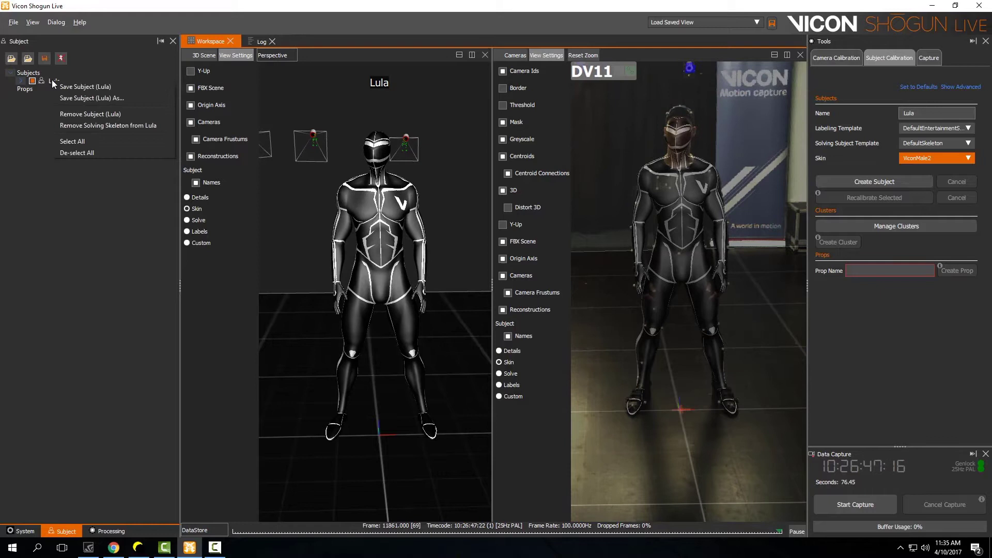
click(20, 81)
click(55, 114)
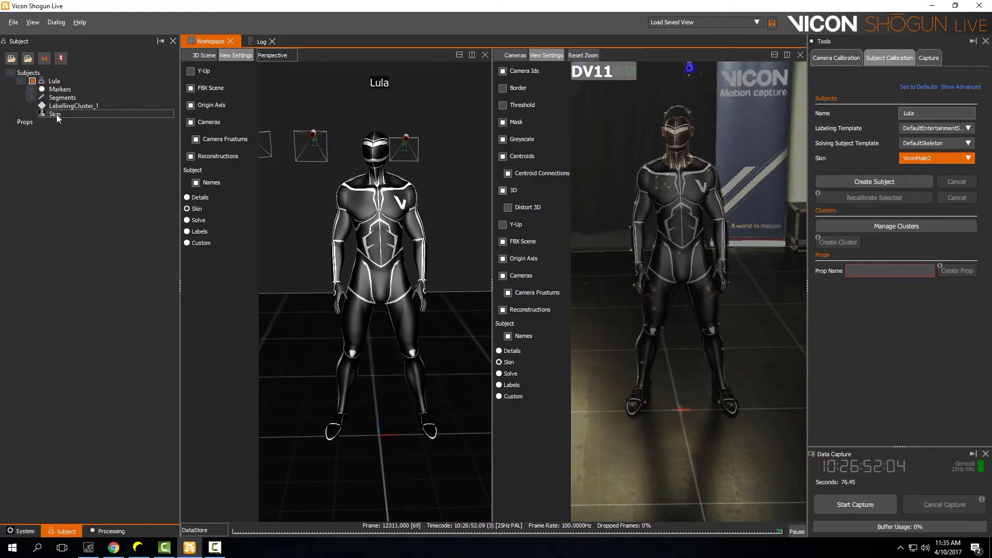
right_click(56, 113)
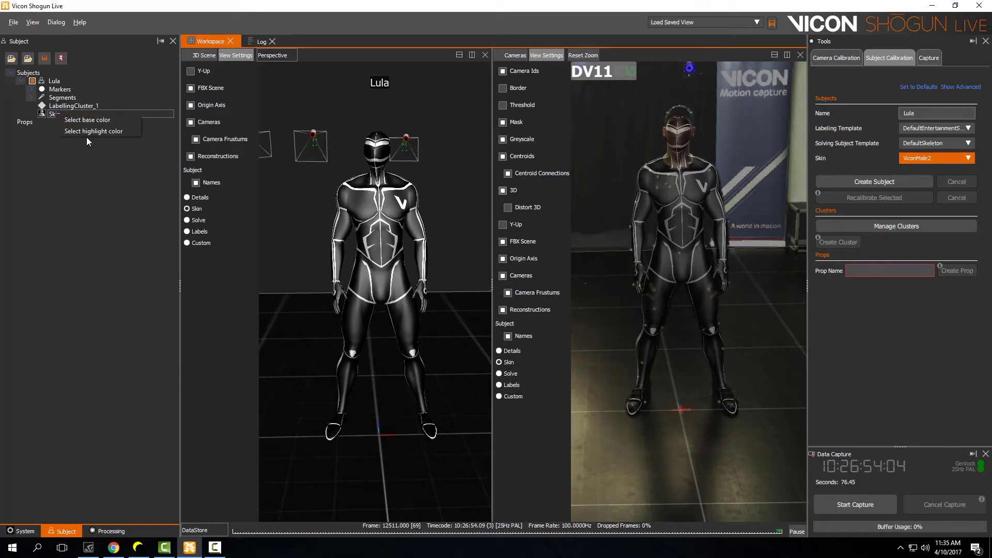
click(86, 130)
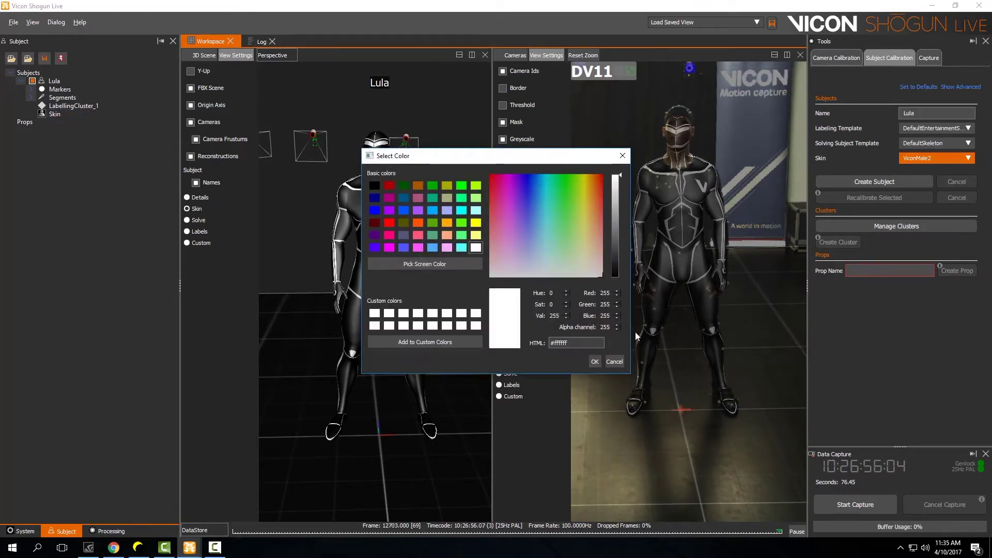
click(418, 223)
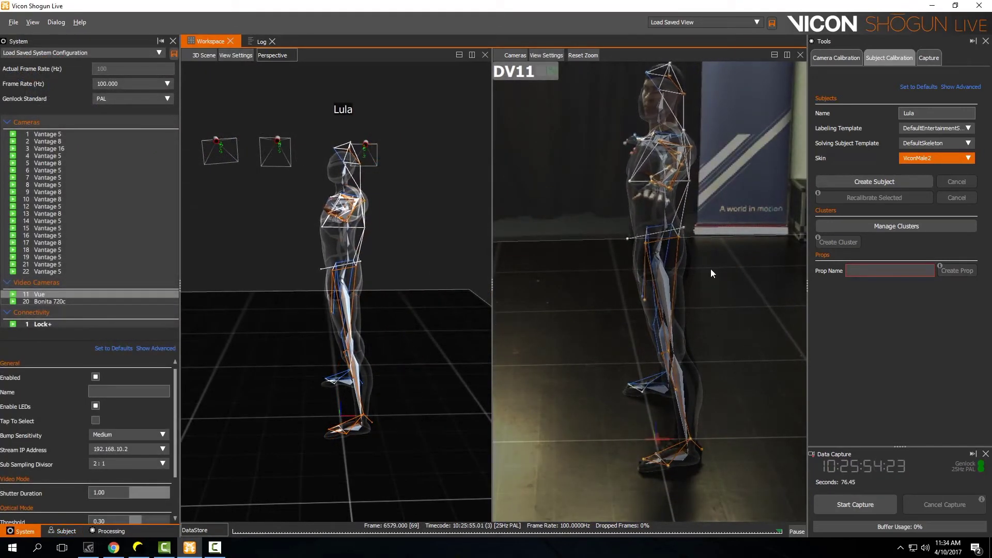
- Examine how the skeleton overlay follows the performer bending over in the DV11 camera view
scroll(734, 259, up, 4)
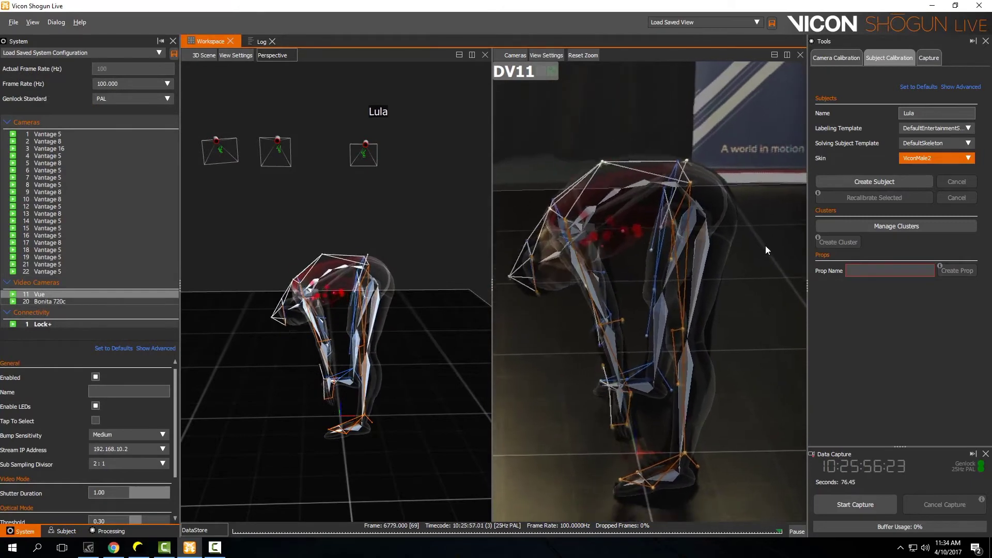
scroll(747, 222, down, 4)
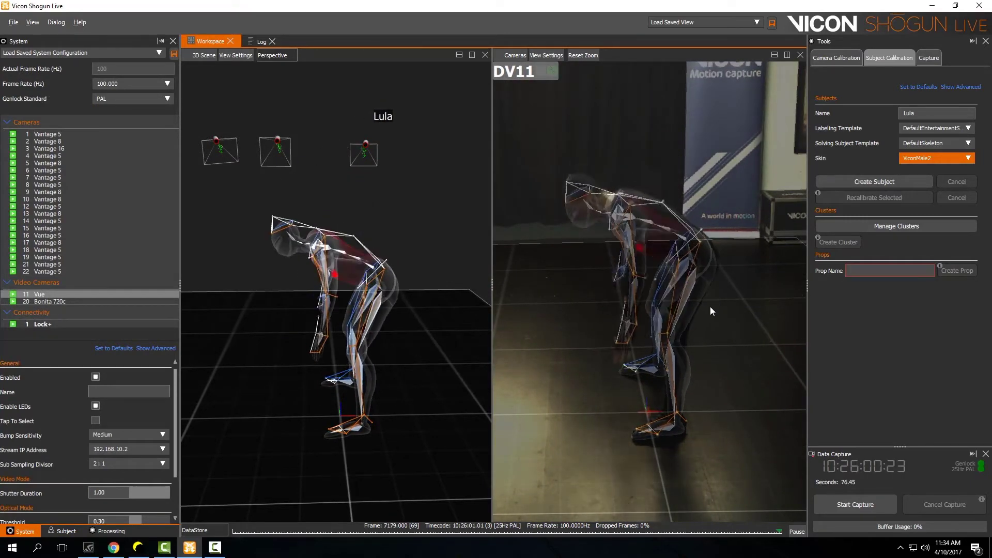
scroll(723, 289, up, 3)
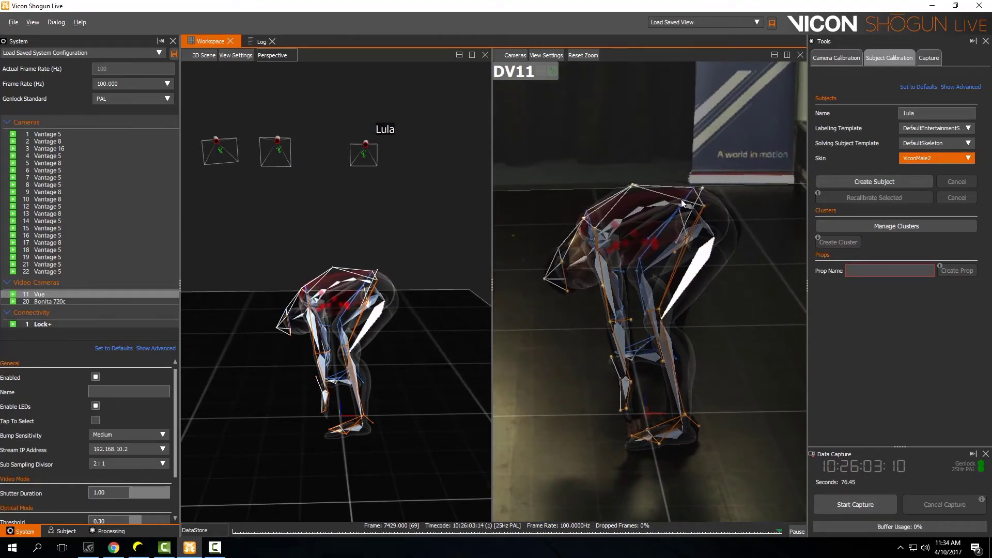
scroll(728, 304, down, 1)
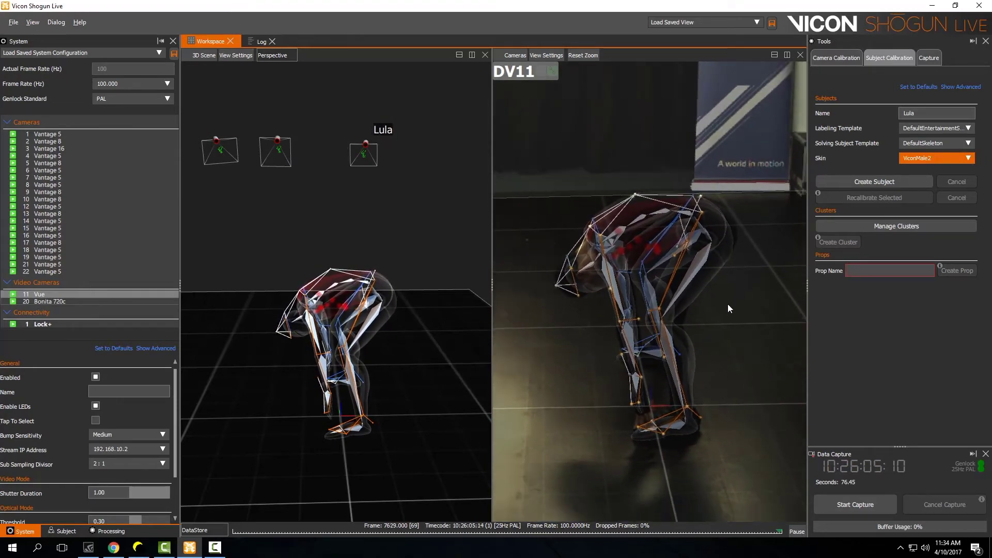
scroll(711, 307, down, 2)
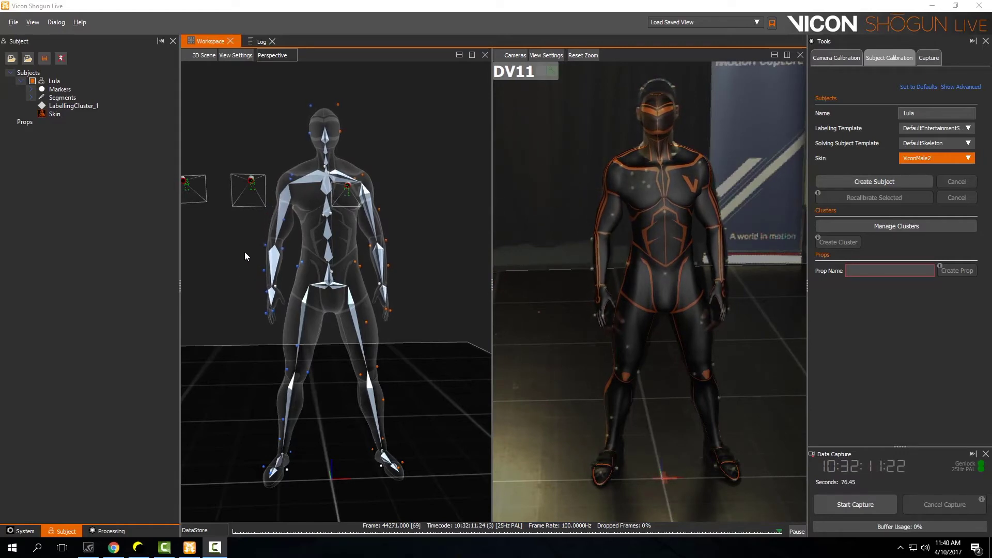
- Show the solving subject's targets around the arm and torso in the 3D view's custom display
drag(245, 255, 289, 260)
middle_drag(289, 261, 290, 302)
right_drag(290, 300, 294, 241)
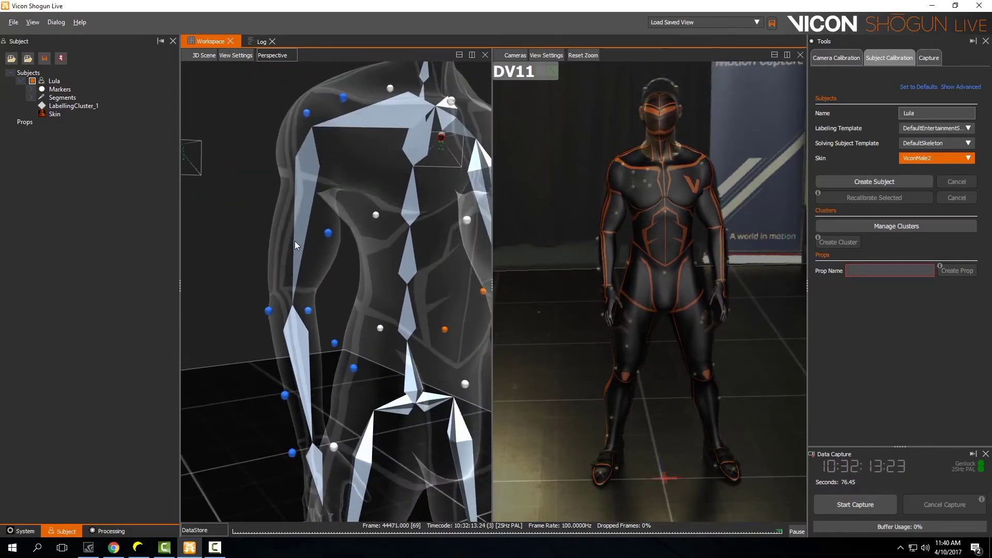
click(248, 55)
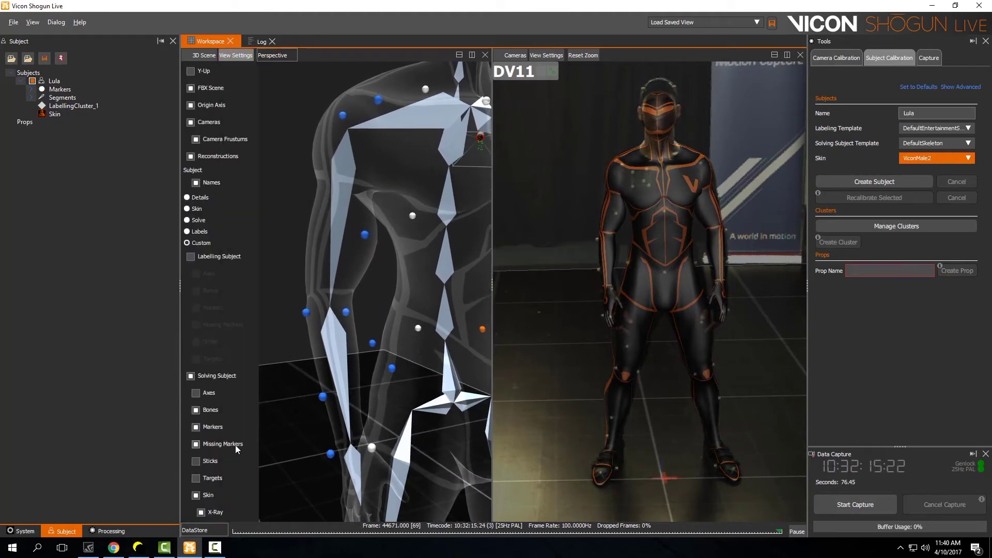
click(207, 478)
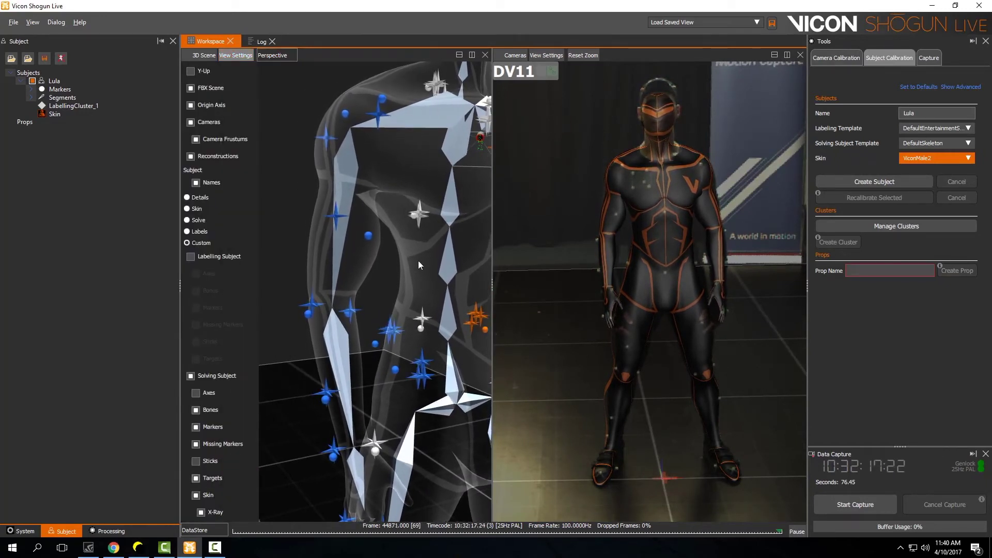
- Examine how the solving targets line up with the markers on both arms and the torso in the 3D perspective view
drag(417, 261, 393, 243)
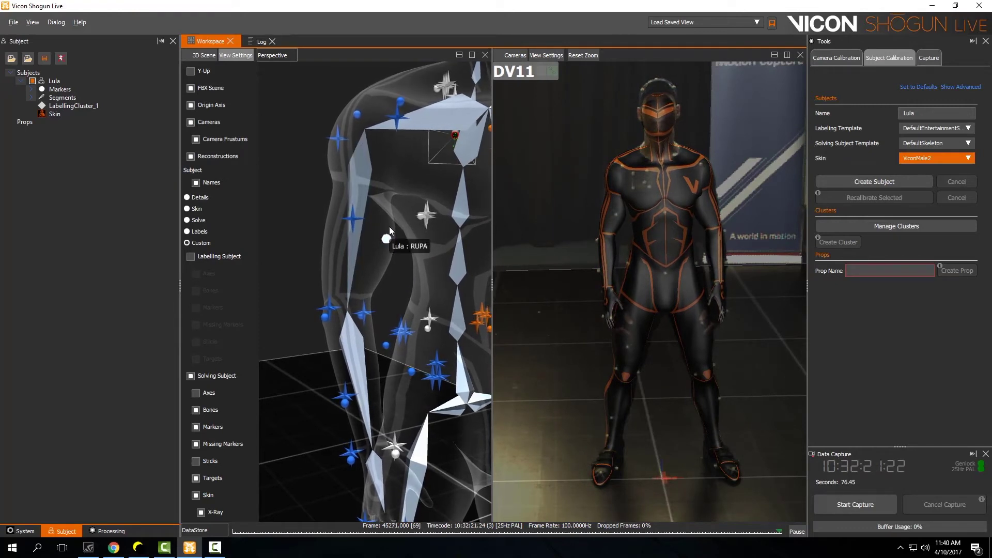
scroll(402, 230, down, 3)
middle_drag(402, 231, 397, 243)
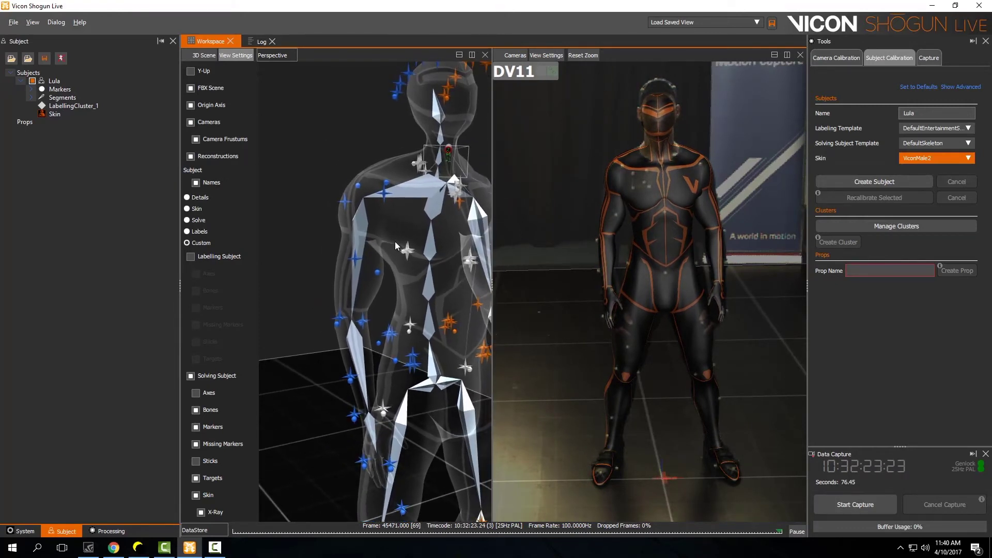
middle_drag(362, 353, 355, 324)
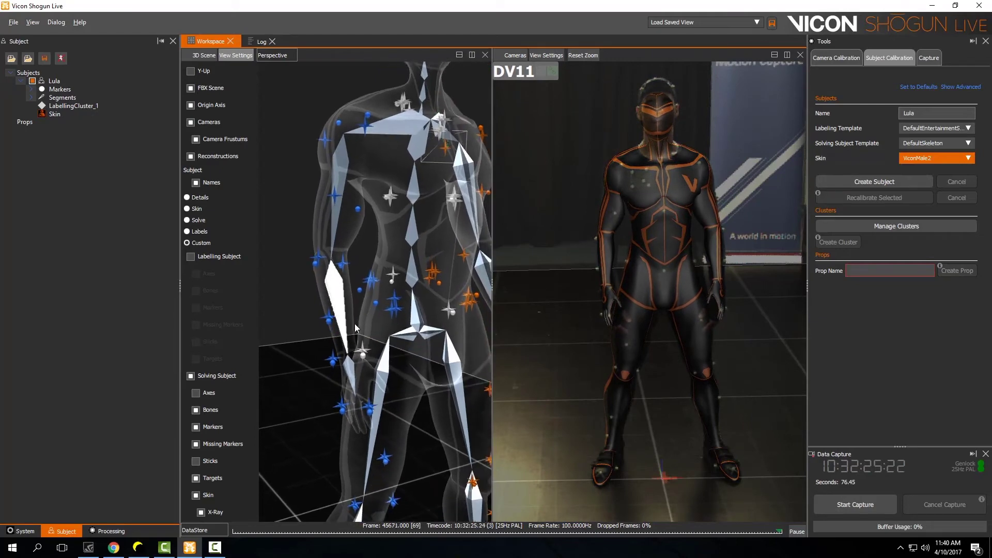
scroll(357, 324, up, 3)
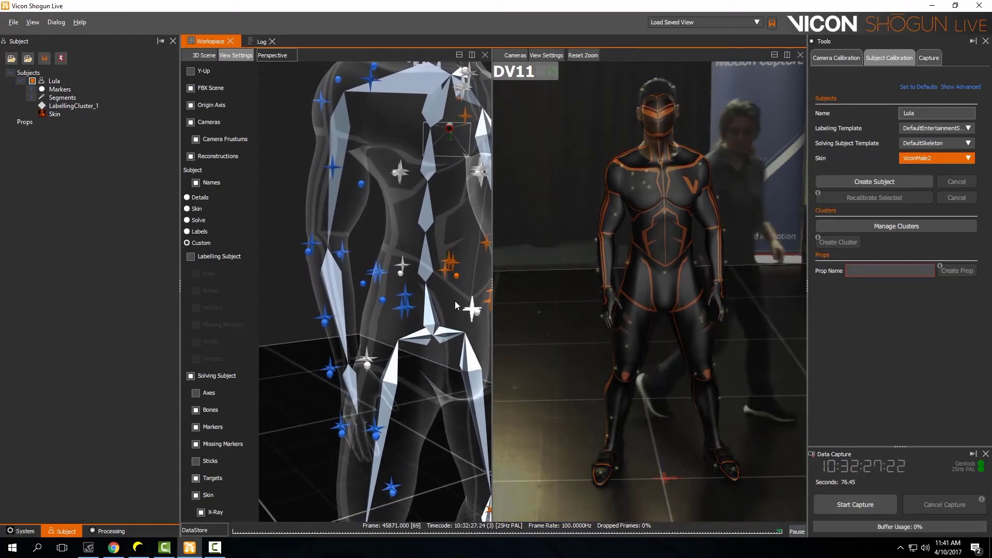
drag(434, 309, 321, 321)
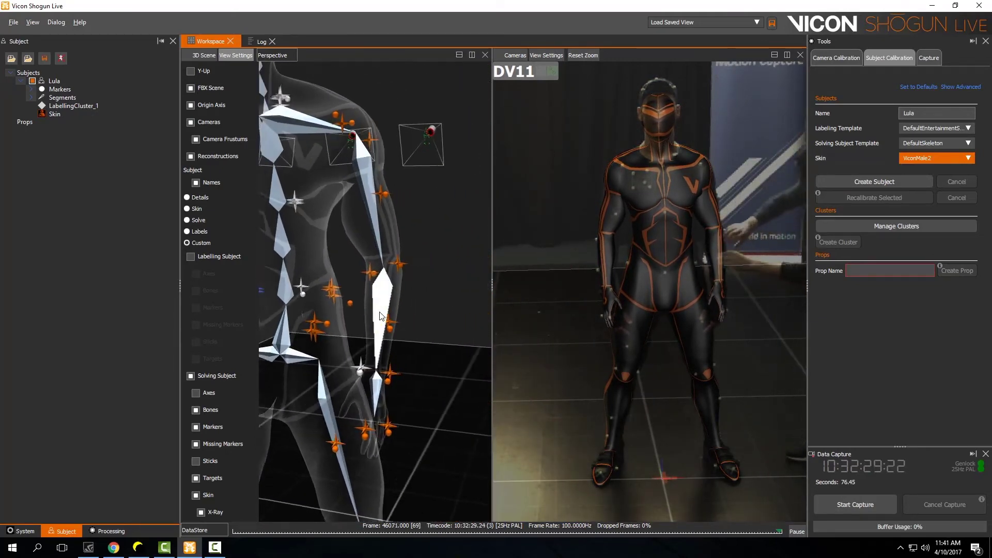
scroll(390, 324, up, 1)
scroll(440, 339, up, 1)
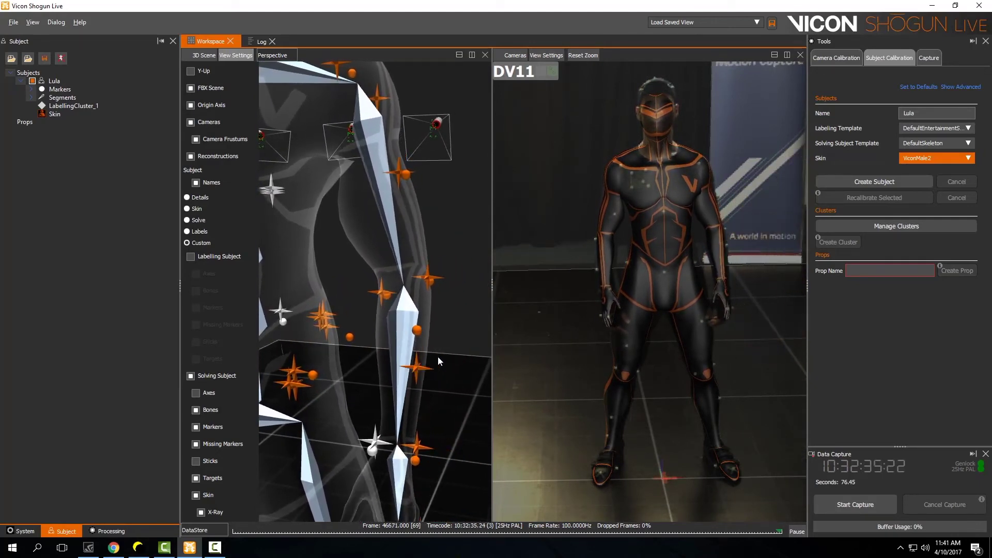
scroll(460, 242, down, 6)
mouse_move(479, 293)
mouse_down()
mouse_move(460, 312)
mouse_move(486, 299)
mouse_move(450, 310)
mouse_move(467, 306)
mouse_up()
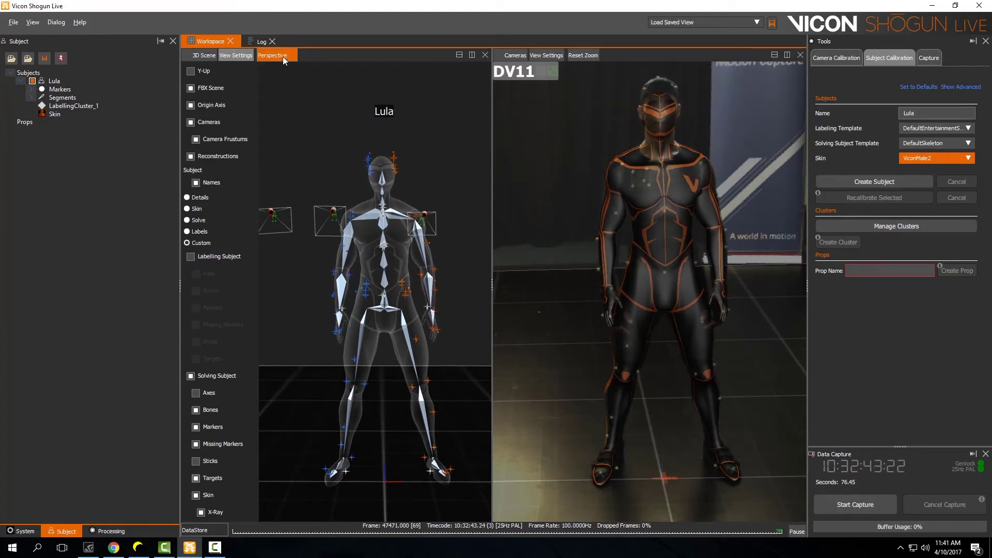
- Hide the 3D view's settings and recalibrate the existing subject, accepting the T-pose and stopping the calibration after the performer's movements
click(240, 55)
click(61, 82)
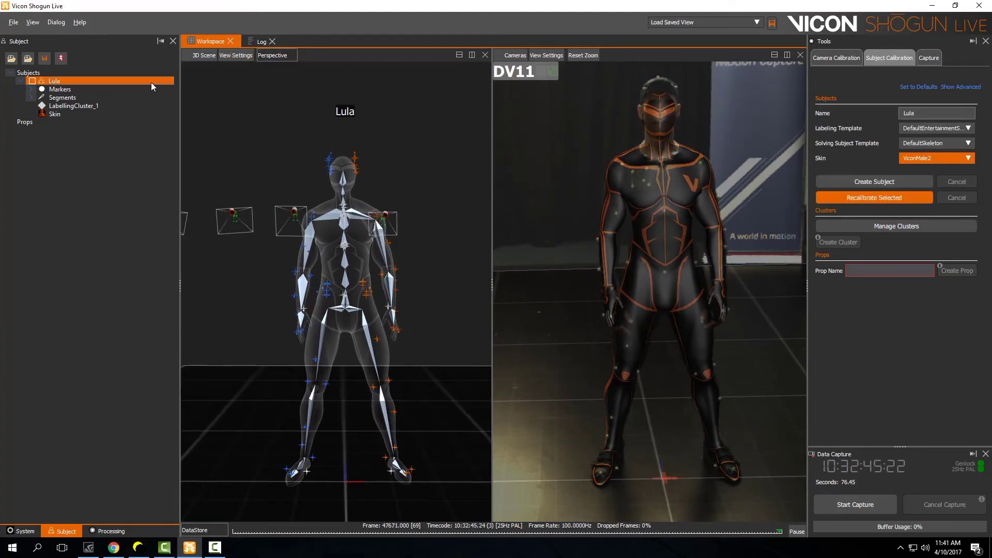
click(868, 198)
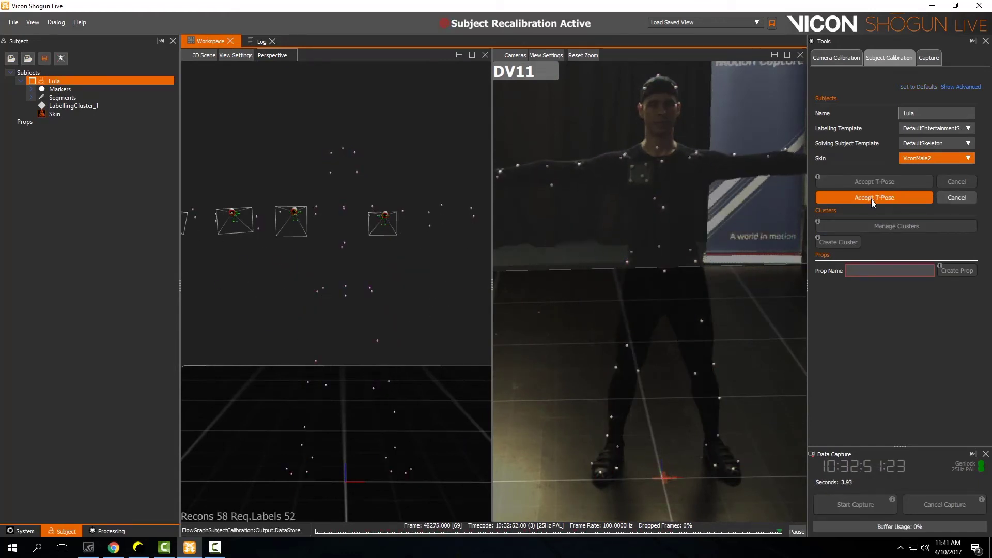
click(871, 200)
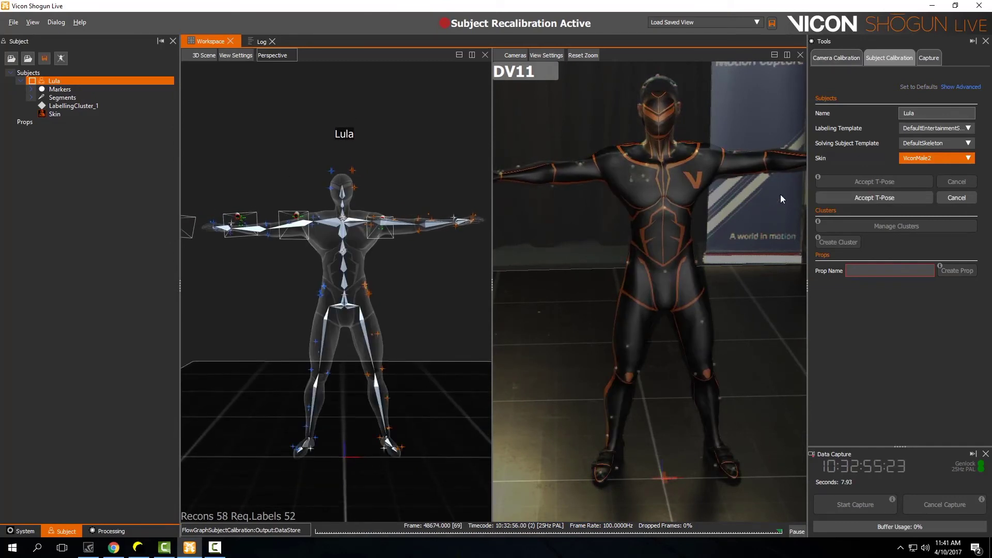
click(871, 200)
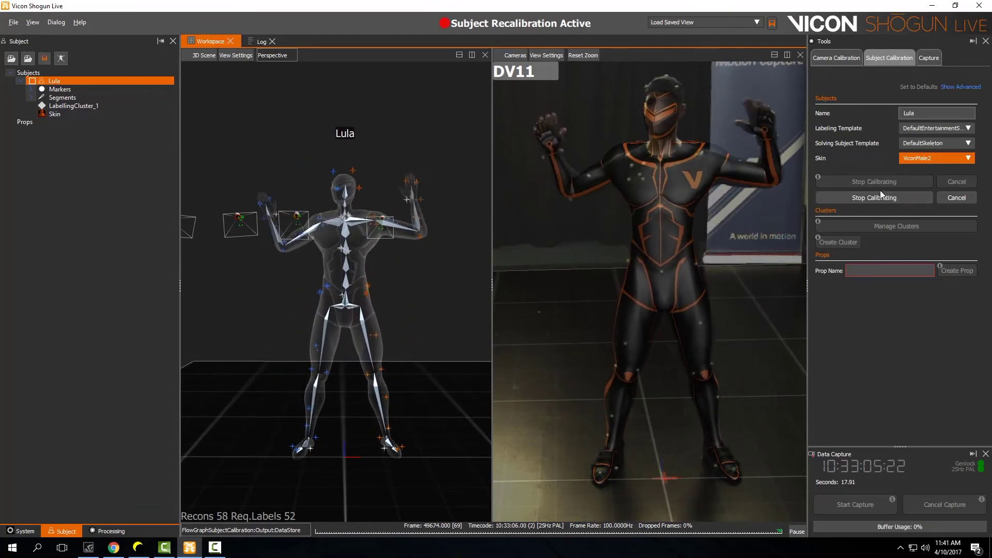
click(876, 197)
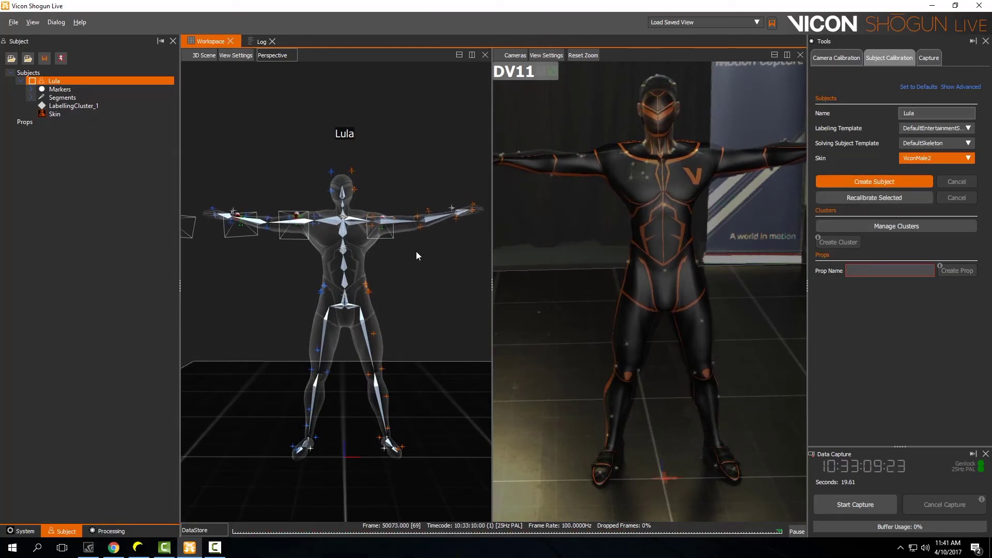
- Inspect the recalibrated subject's targets and markers along both outstretched arms in the 3D perspective view
drag(398, 266, 400, 370)
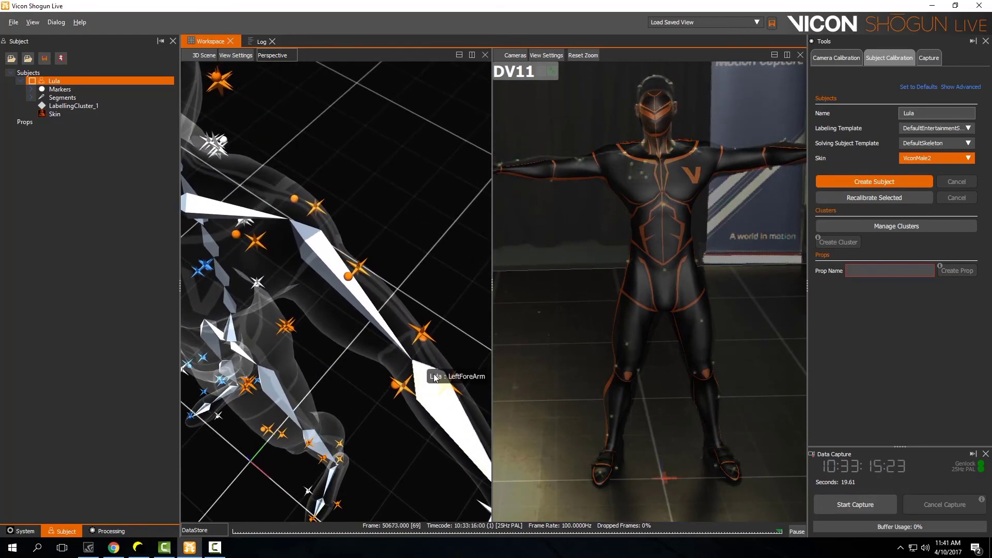
right_drag(354, 276, 347, 299)
drag(347, 299, 340, 398)
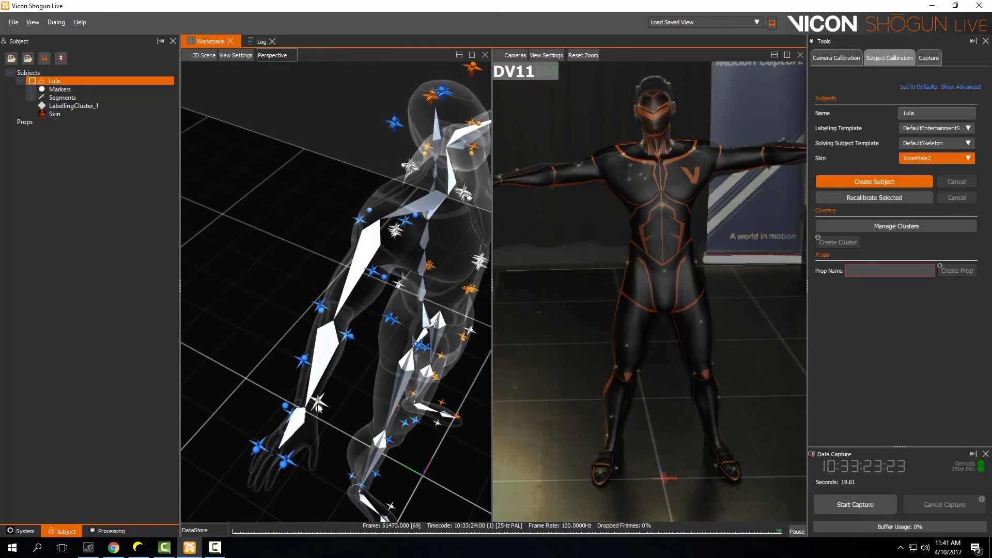
right_drag(367, 321, 372, 343)
drag(372, 343, 222, 287)
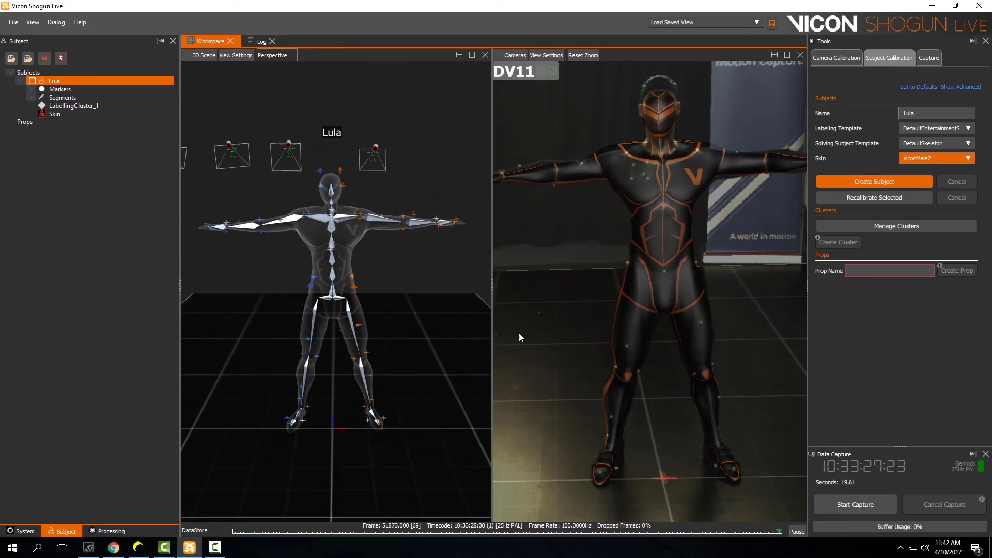
scroll(608, 308, down, 3)
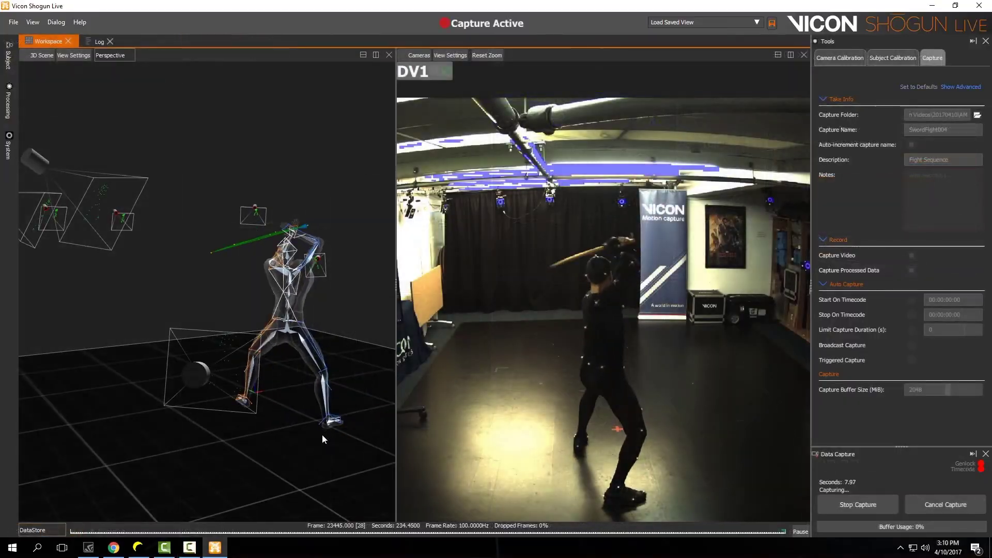
- Follow the sword-fight performer during the active capture in both the 3D perspective and DV1 camera views
drag(322, 436, 237, 446)
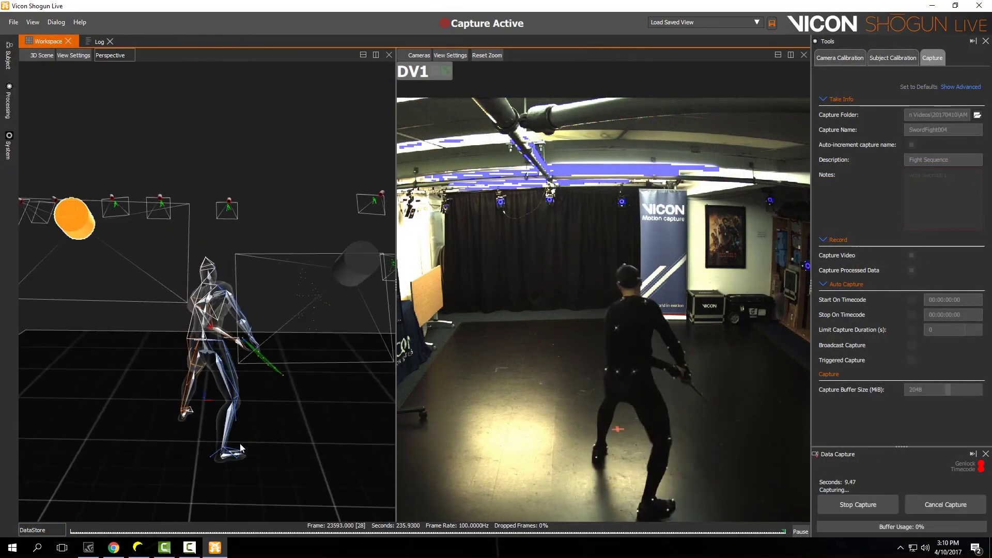
scroll(486, 437, down, 3)
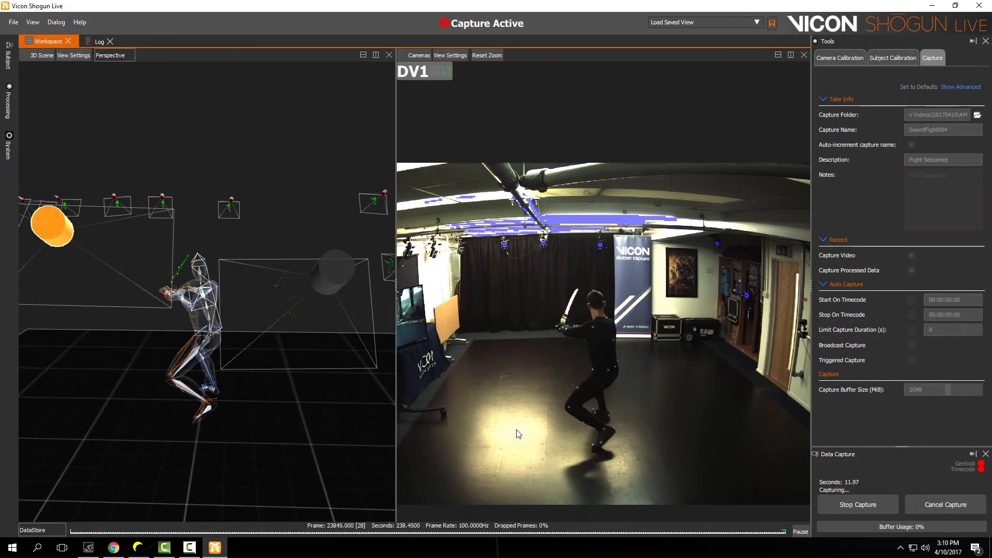
middle_drag(517, 429, 522, 397)
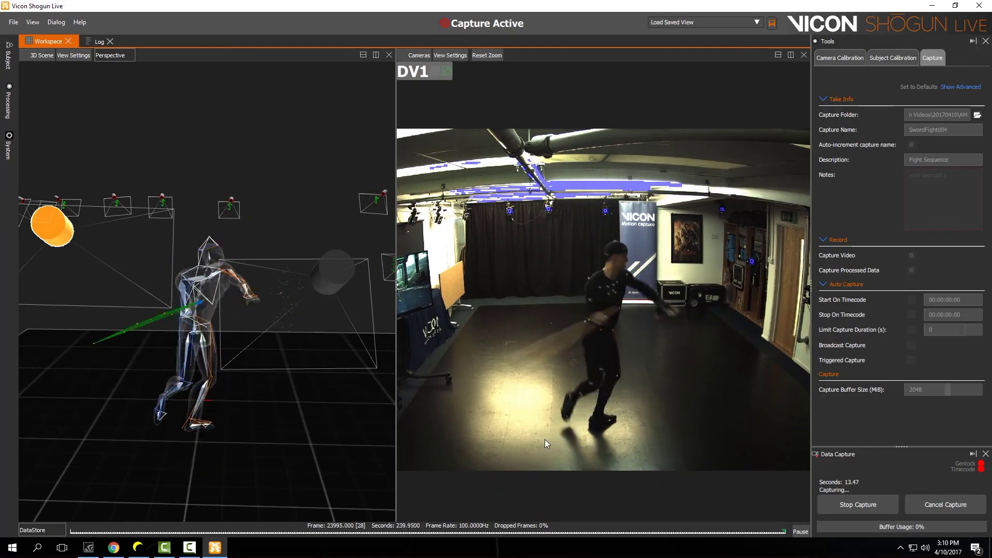